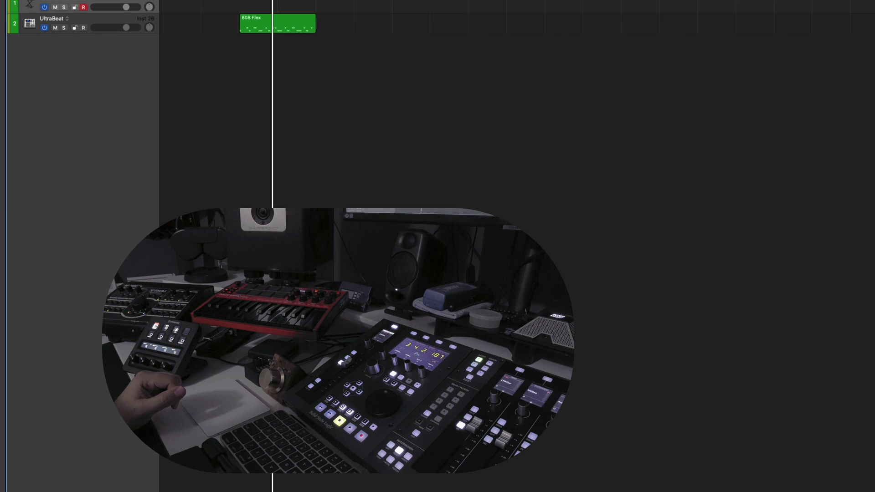
# - Add a Modifier MIDI effect to the 1980 Sweet Pad's Alchemy strip and move its window down-right
pyautogui.click(34, 310)
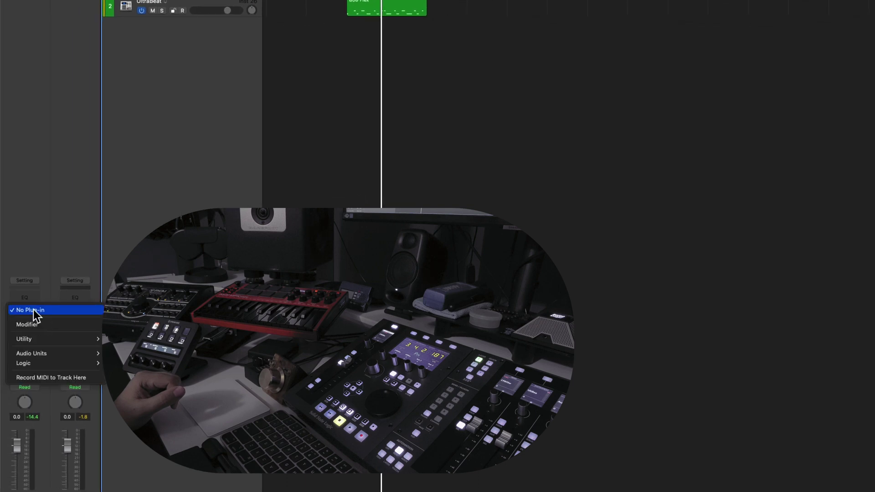
pyautogui.press('Escape')
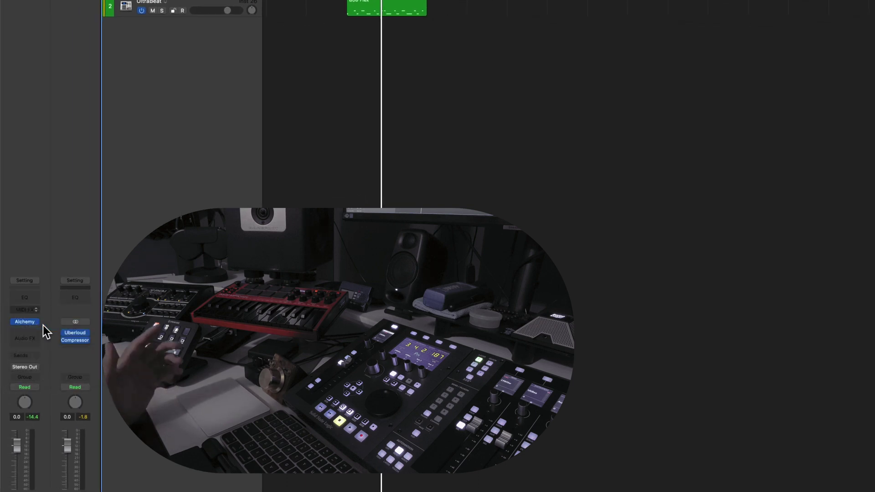
pyautogui.moveTo(589, 17); pyautogui.dragTo(640, 65)
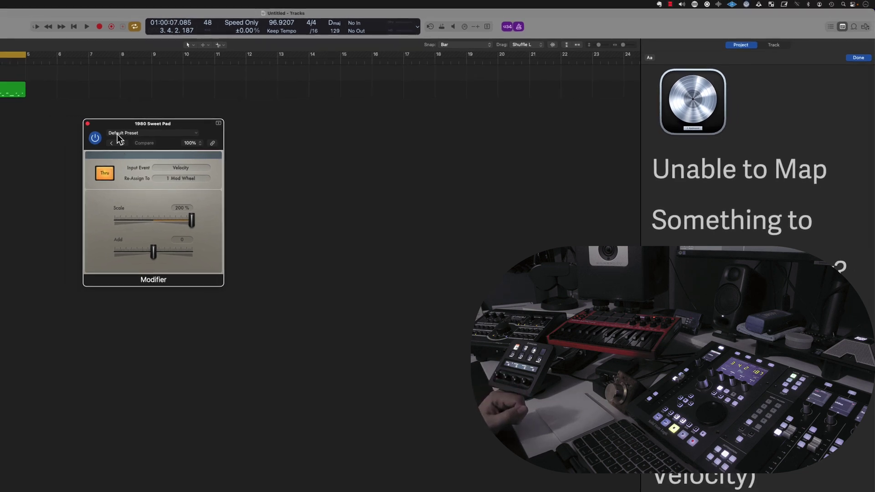
pyautogui.click(420, 29)
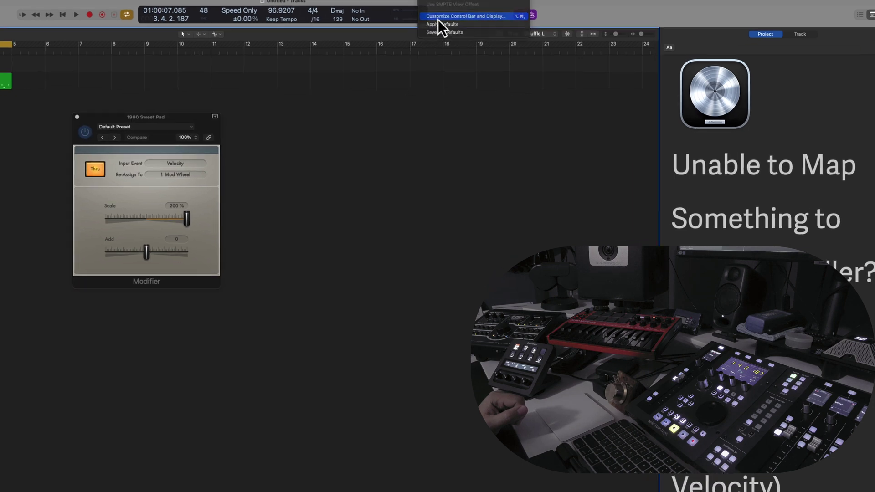
pyautogui.click(438, 18)
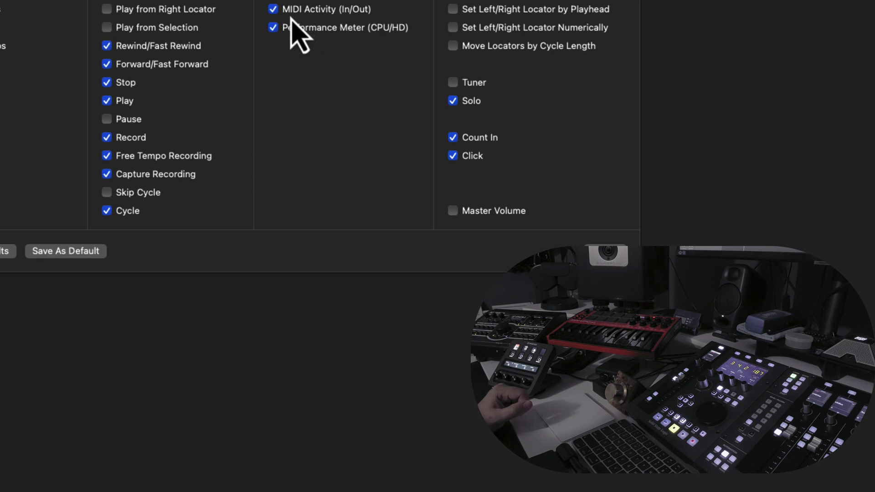
pyautogui.press('Return')
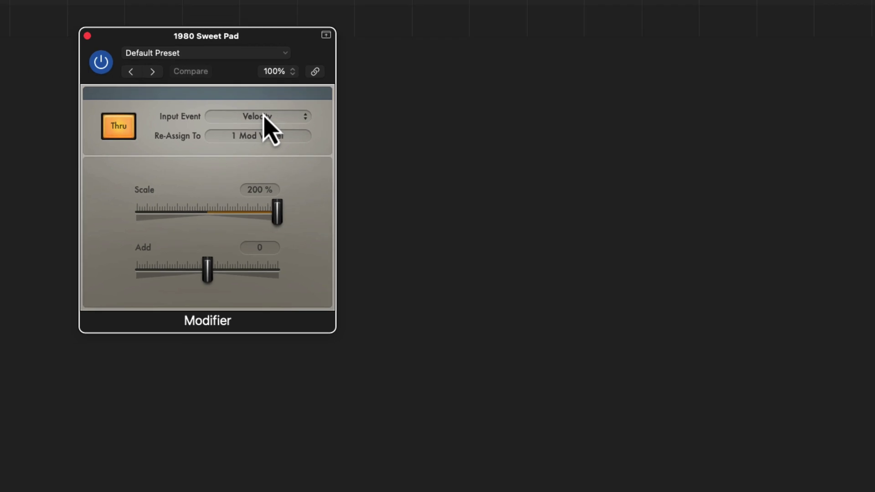
# - Learn CC 70 Sound Variation as the input, re-assign it to Pitchbend Up, and set Scale to 100%
pyautogui.click(263, 121)
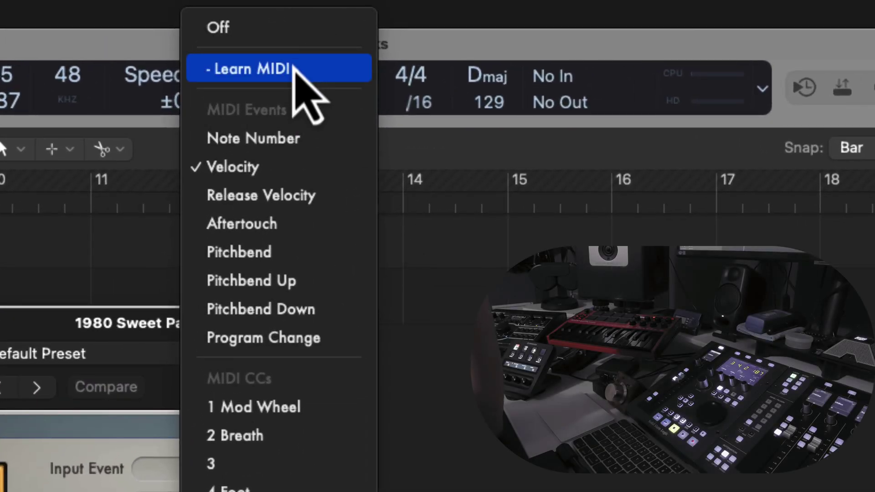
pyautogui.click(294, 69)
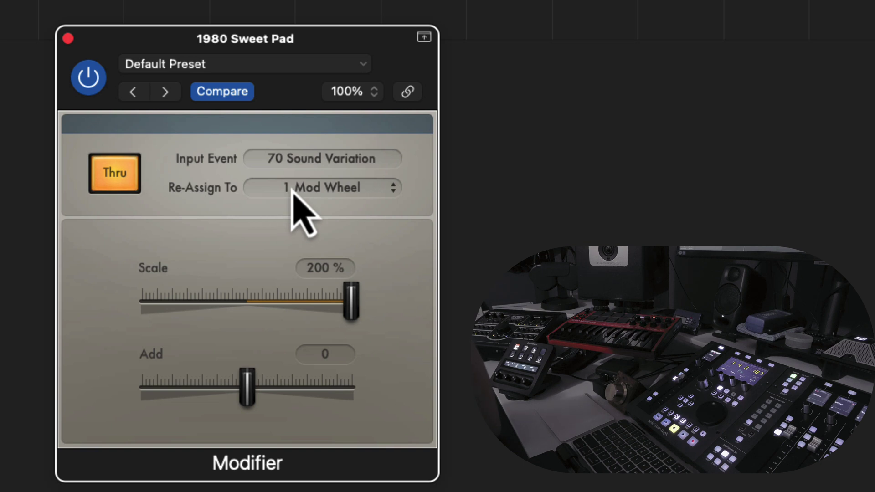
pyautogui.click(298, 200)
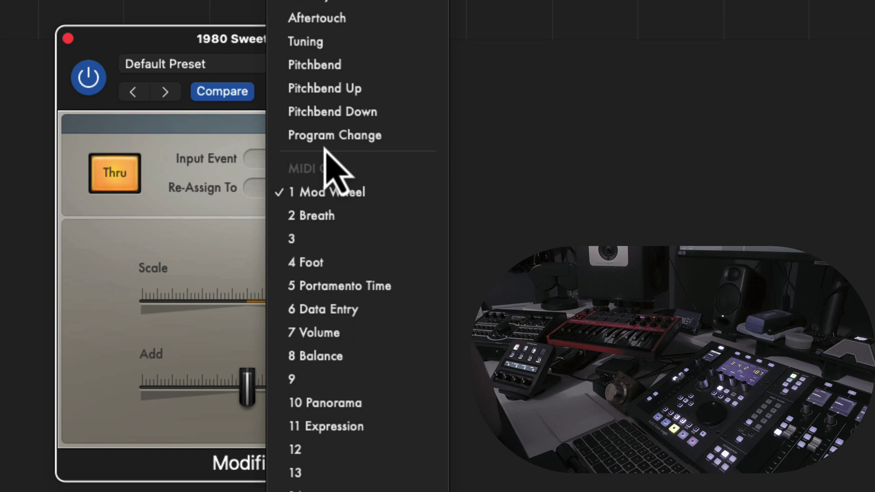
pyautogui.click(355, 91)
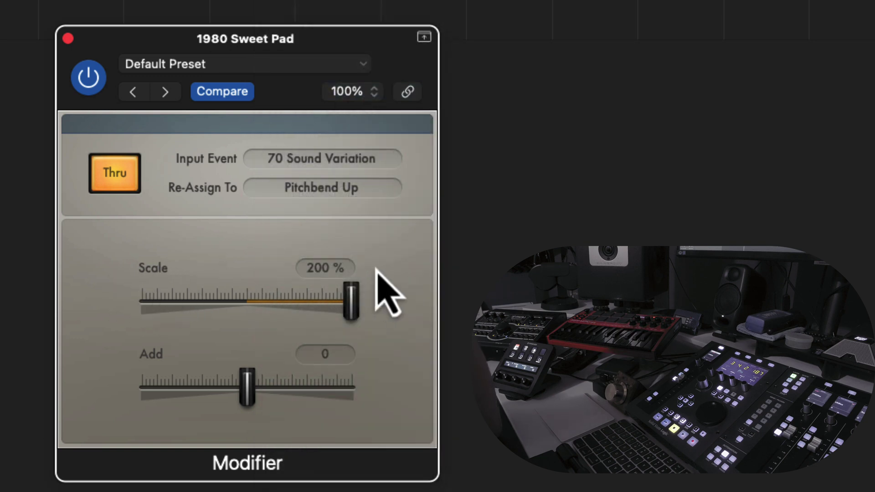
pyautogui.click(331, 268)
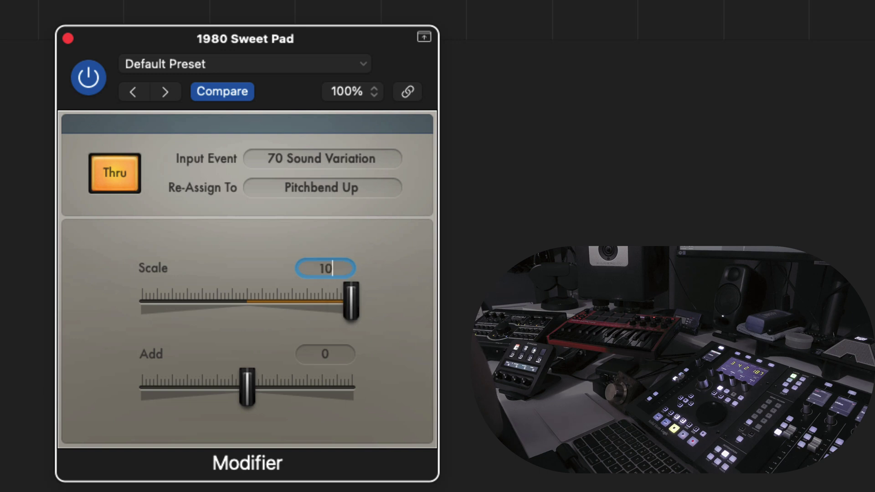
pyautogui.write('100')
pyautogui.press('Return')
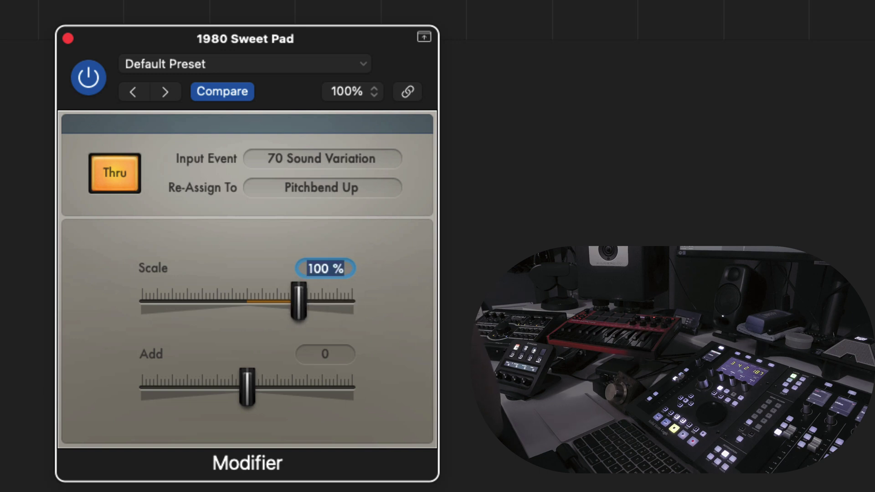
# - Commit the 100% Scale entry by deselecting the field outside the plug-in
pyautogui.click(2, 259)
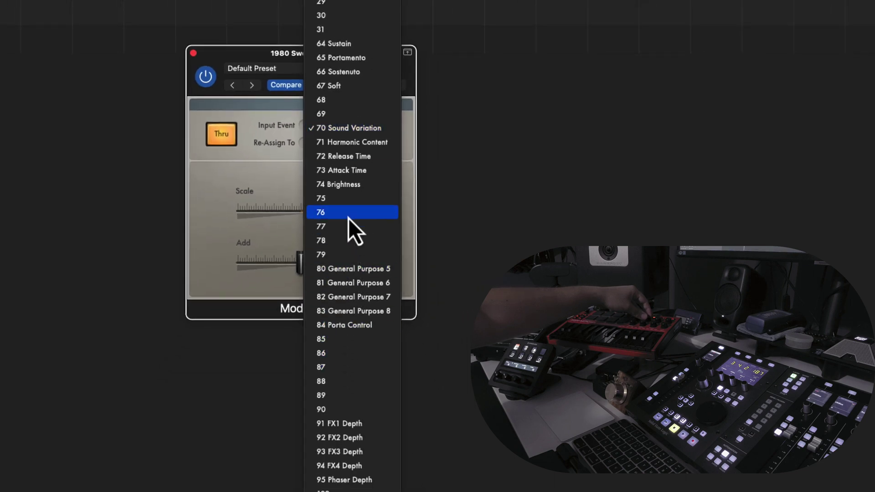
# - Switch the input event to 71 Harmonic Content and re-assign it to 1 Mod Wheel
pyautogui.click(354, 145)
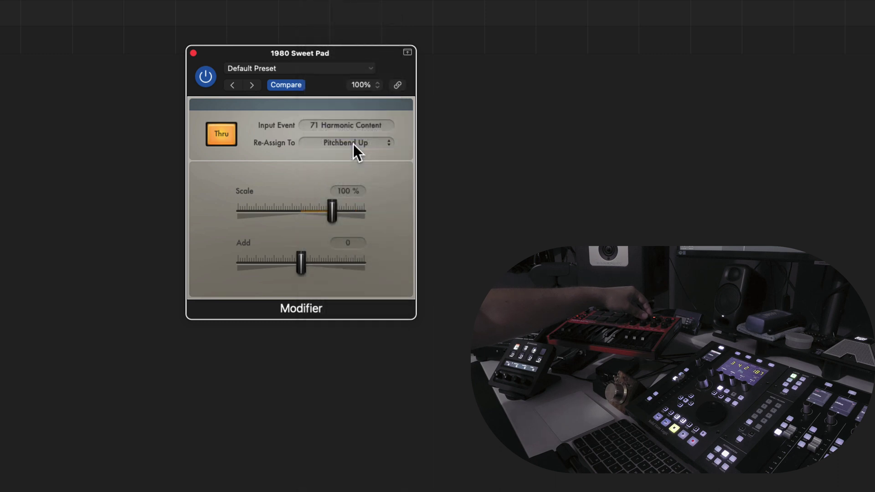
pyautogui.click(354, 144)
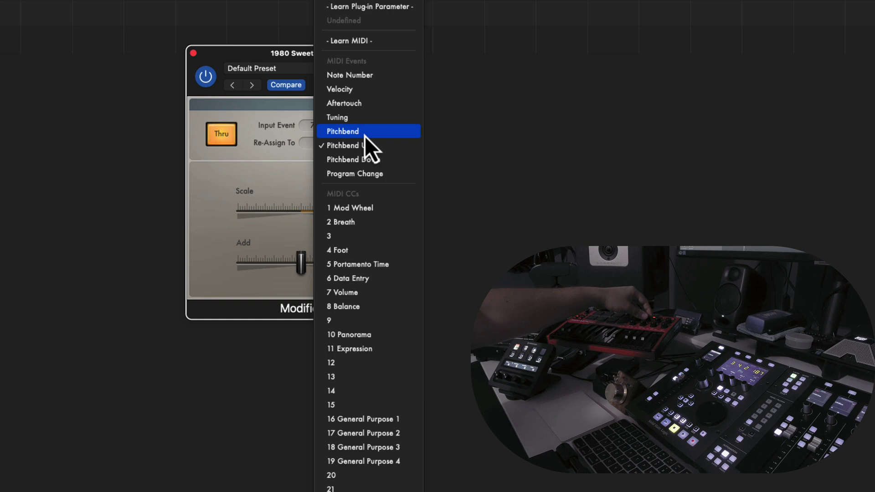
pyautogui.click(364, 213)
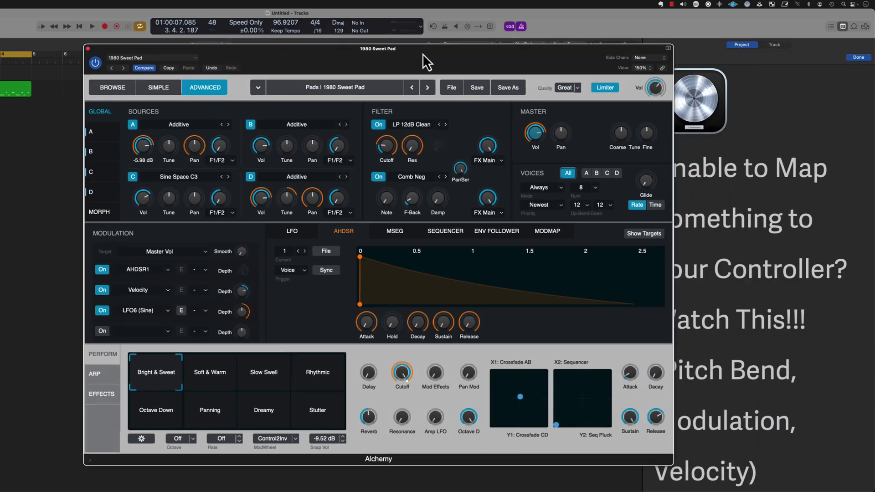
# - Move the Alchemy window aside, then close it with Cmd-W
pyautogui.moveTo(422, 54); pyautogui.dragTo(353, 67)
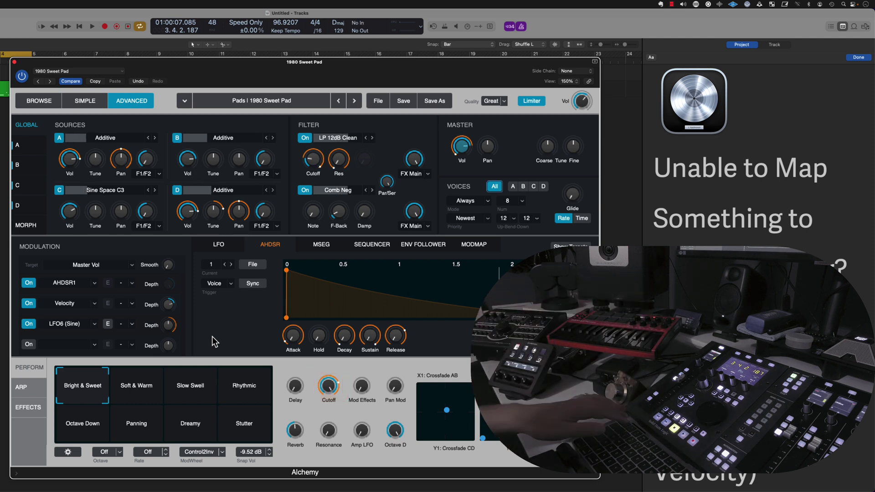
pyautogui.press('super+w')
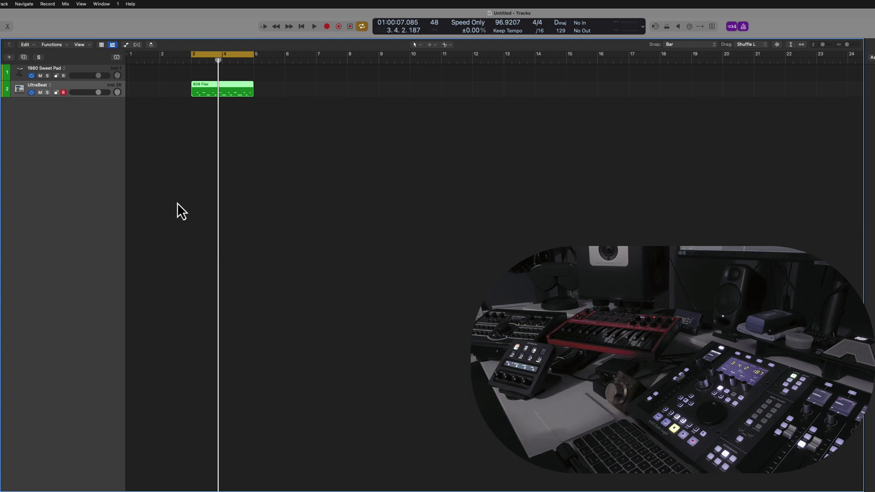
# - Play the 808 Flex region from bar 3, deselect it, replay, and stop playback
pyautogui.press('space')
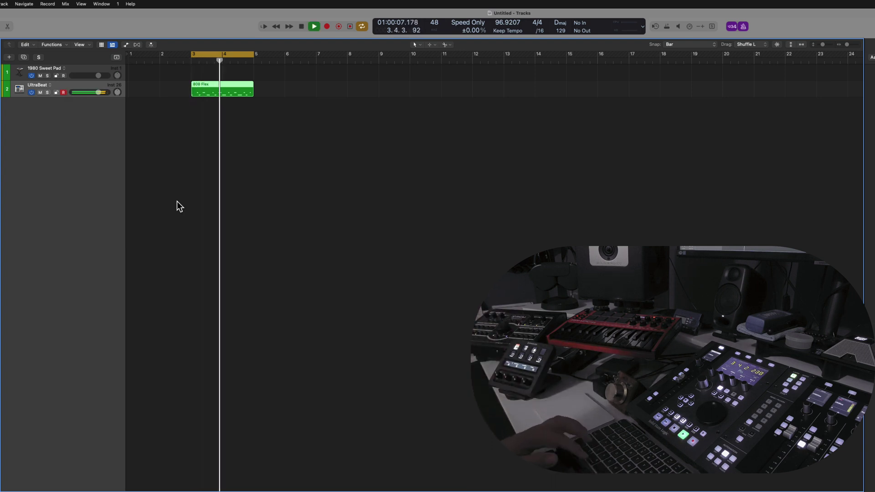
pyautogui.press('space')
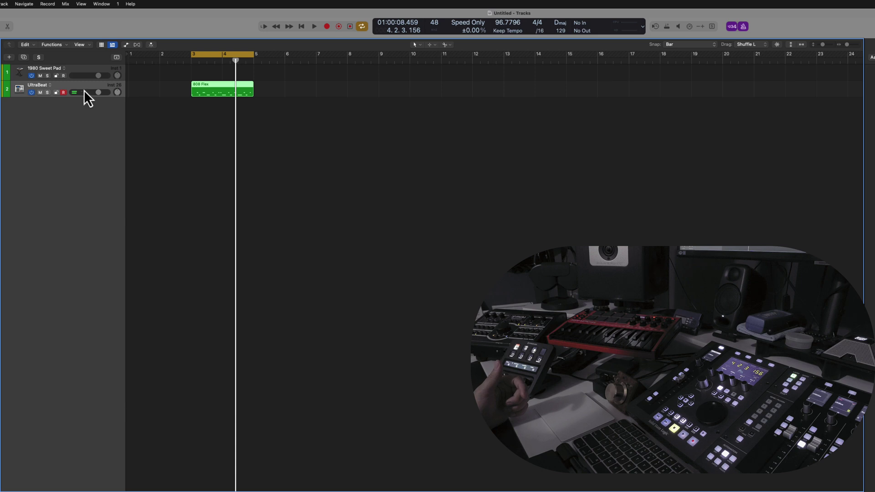
pyautogui.click(140, 145)
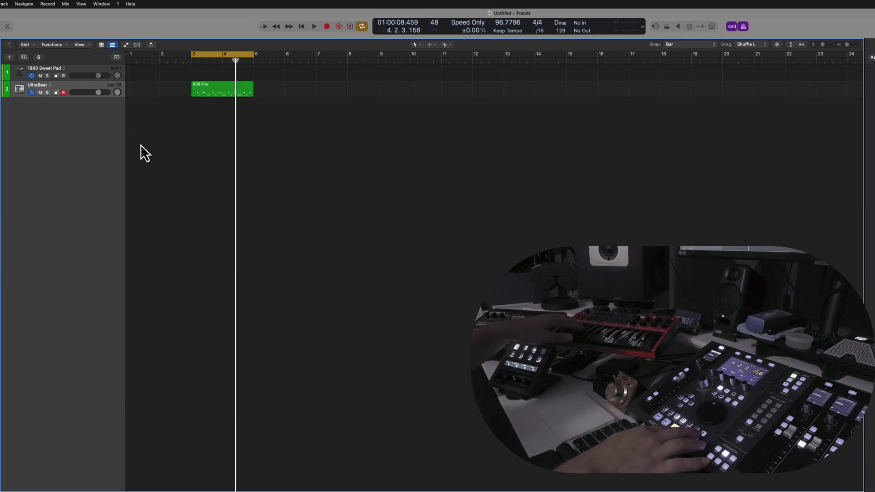
pyautogui.press('space')
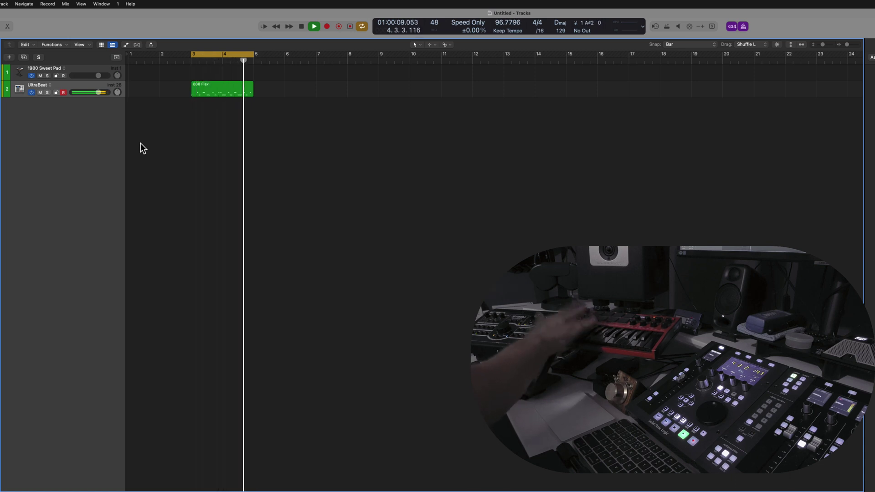
pyautogui.press('space')
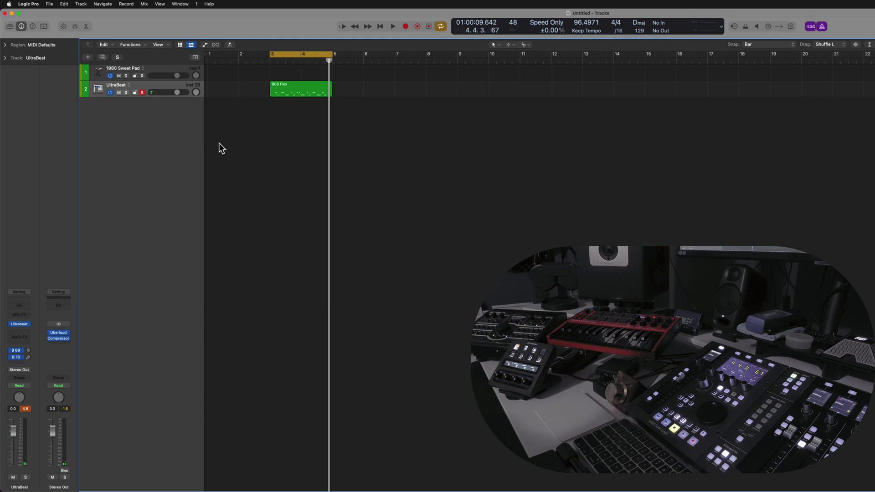
# - Insert a Modifier on UltraBeat, learn CC 72 Release Time as input, and re-assign it to Velocity
pyautogui.click(24, 316)
pyautogui.click(36, 329)
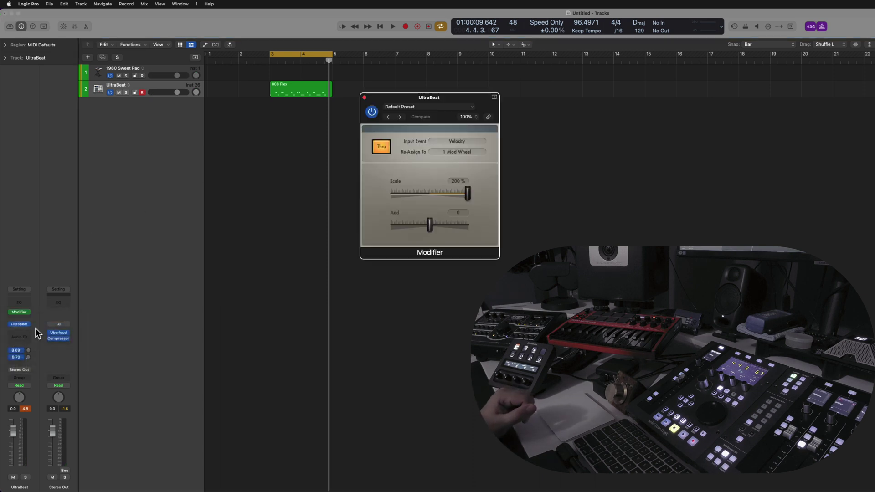
pyautogui.click(460, 143)
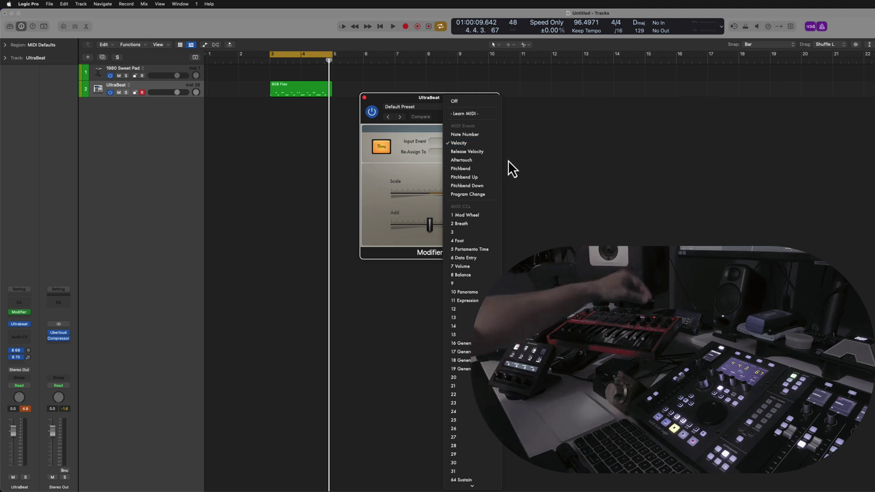
pyautogui.click(541, 160)
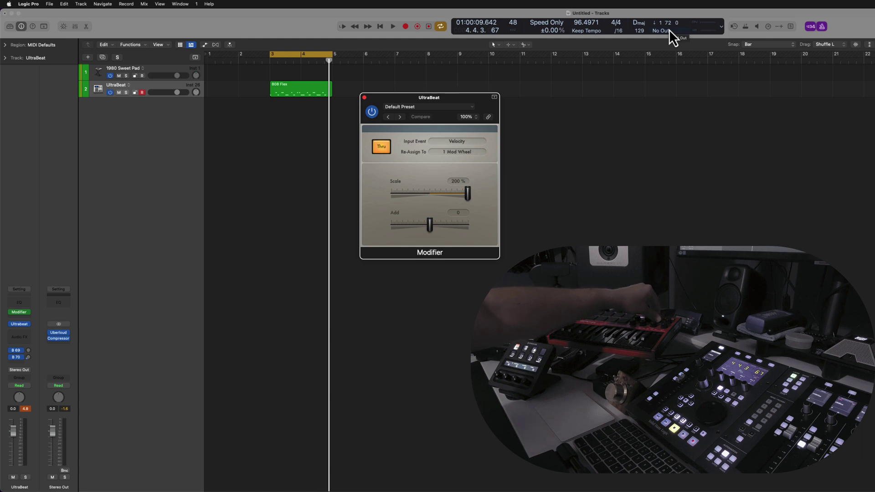
pyautogui.click(464, 142)
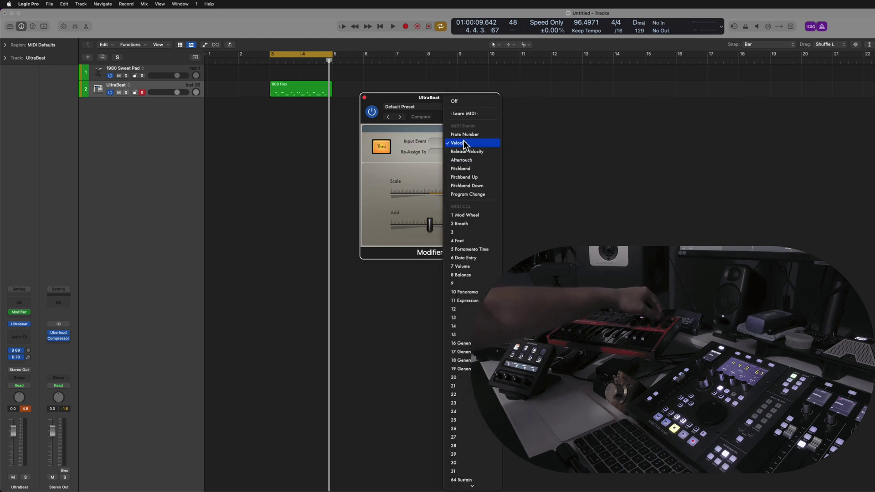
pyautogui.click(472, 117)
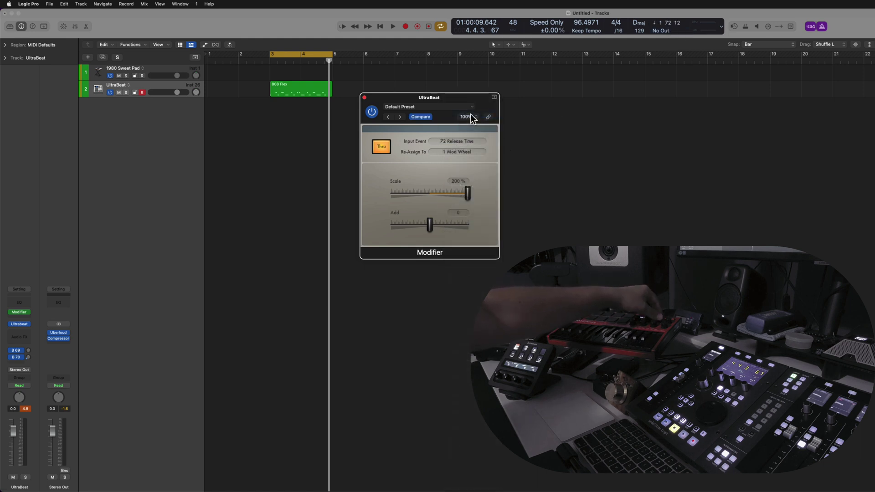
pyautogui.click(458, 154)
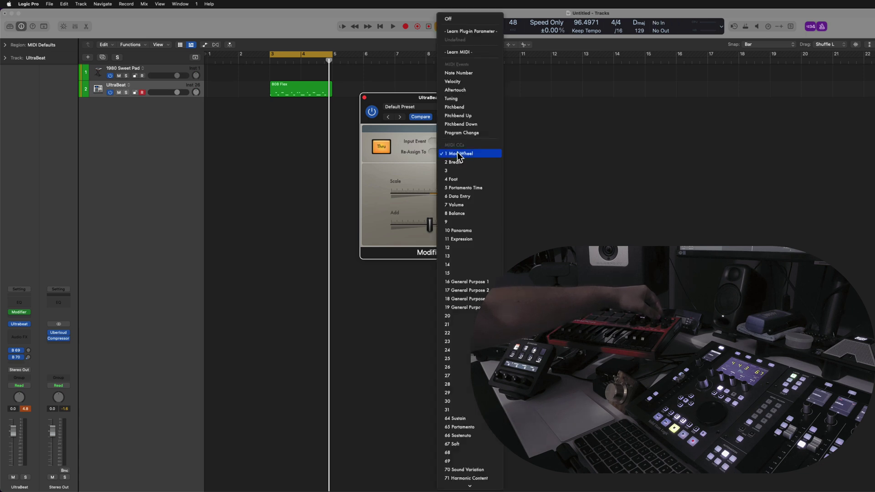
pyautogui.click(470, 83)
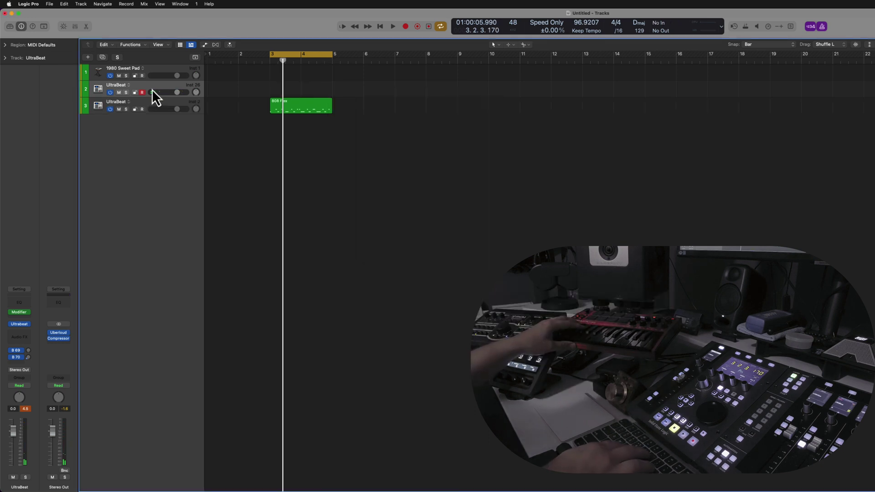
# - Record a new UltraBeat hi-hat take spanning bars 2 to 5 while turning the CC72 knob
pyautogui.press('r')
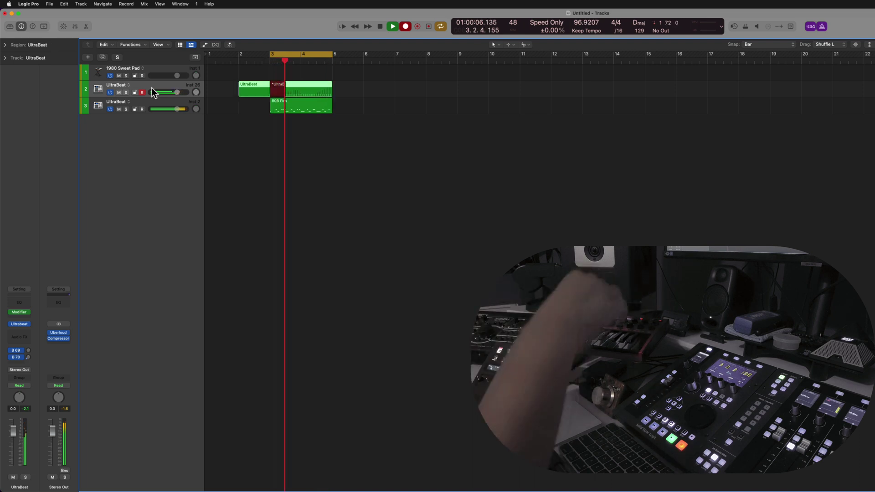
pyautogui.press('space')
pyautogui.click(409, 99)
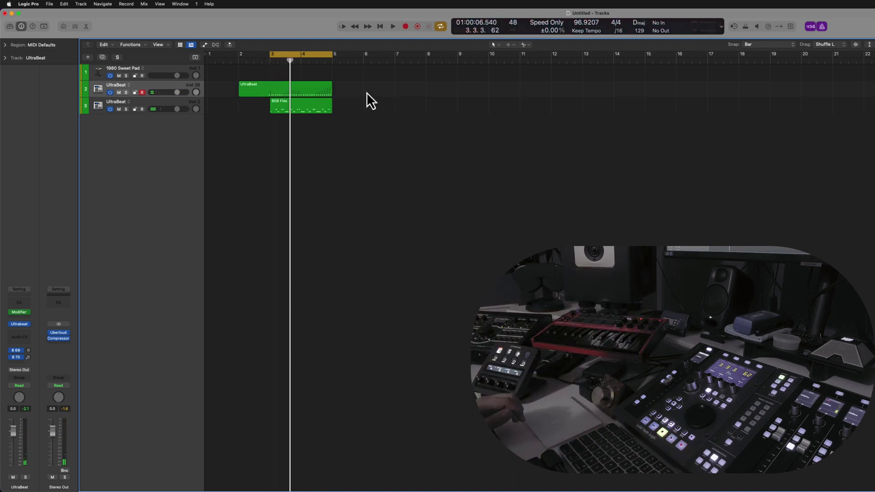
pyautogui.click(307, 88)
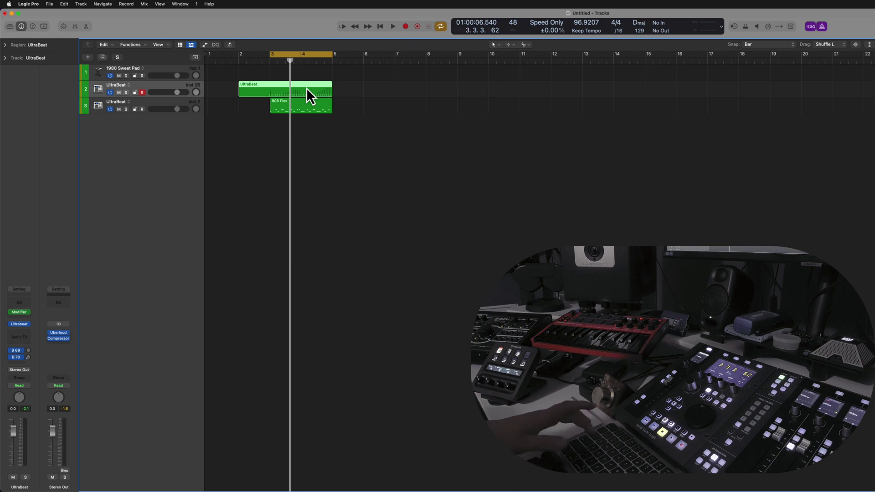
pyautogui.doubleClick(306, 87)
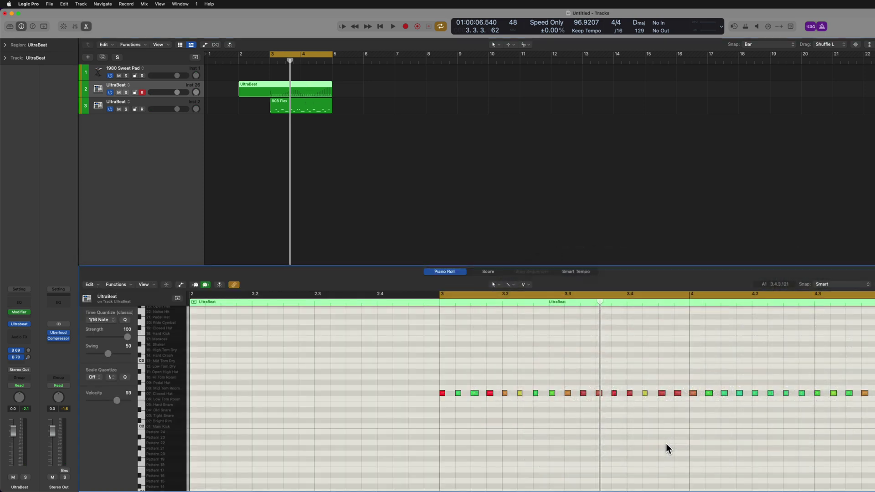
pyautogui.press('space')
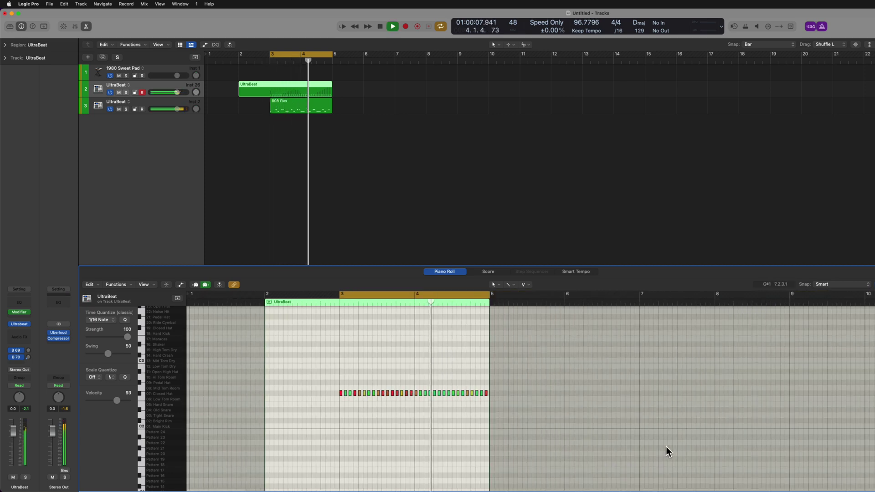
pyautogui.press('super+Right')
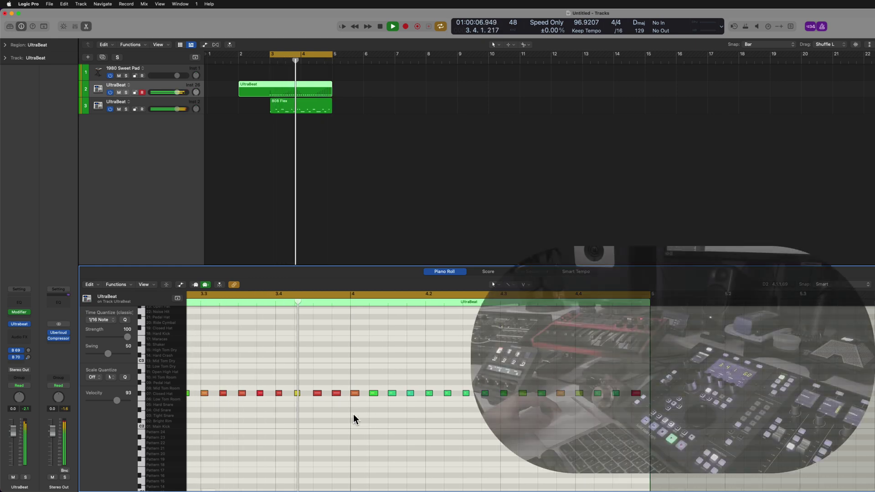
pyautogui.press('p')
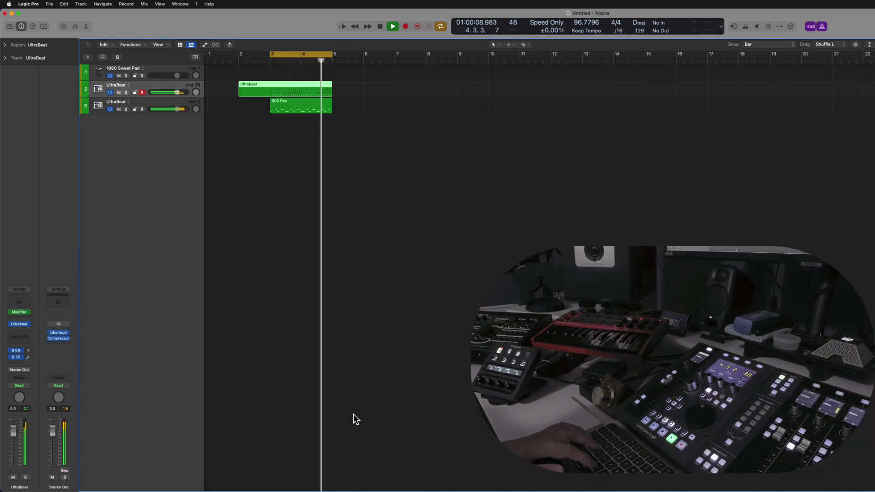
pyautogui.press('space')
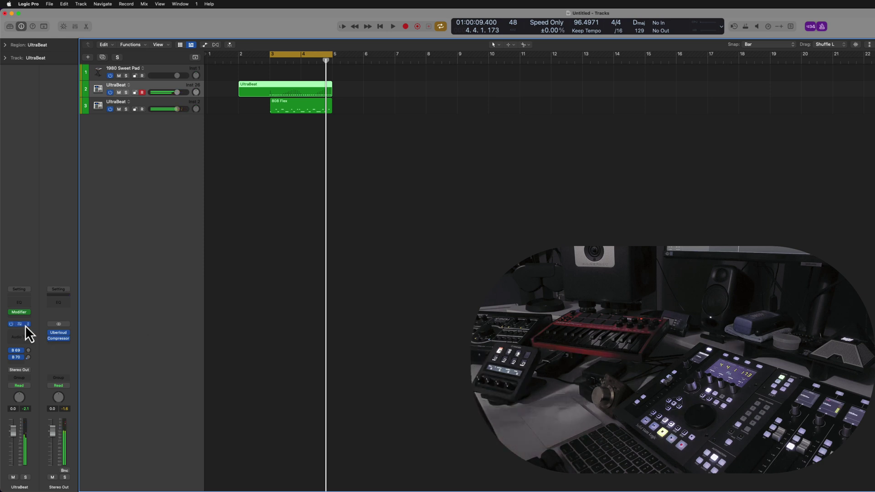
# - Reopen UltraBeat's Modifier window and shift it right to show 72 Release Time mapped to Velocity
pyautogui.click(20, 312)
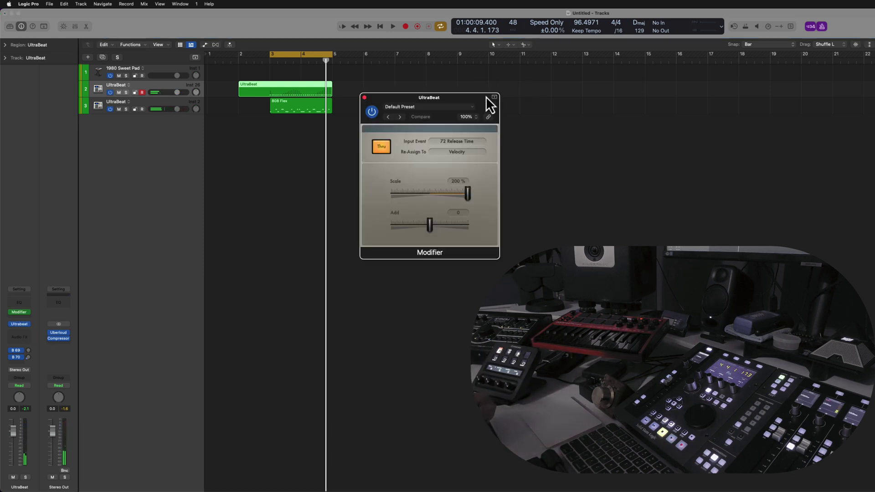
pyautogui.moveTo(486, 96); pyautogui.dragTo(625, 133)
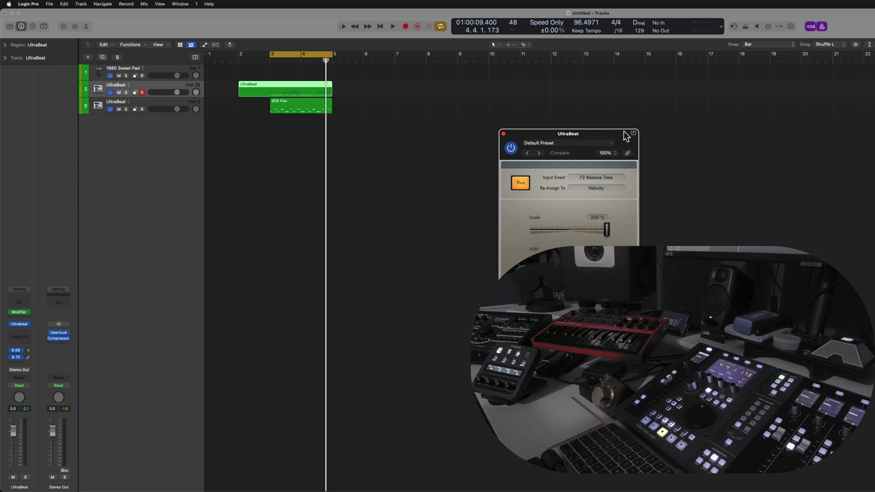
pyautogui.click(601, 144)
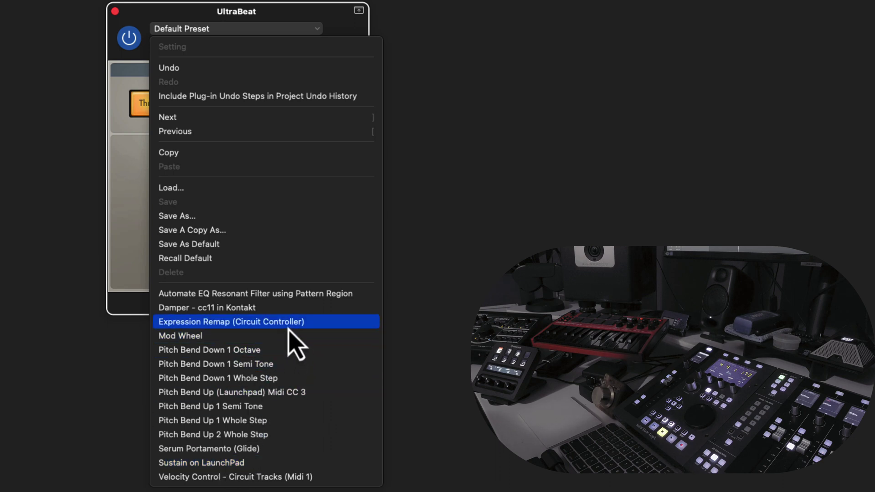
pyautogui.click(144, 224)
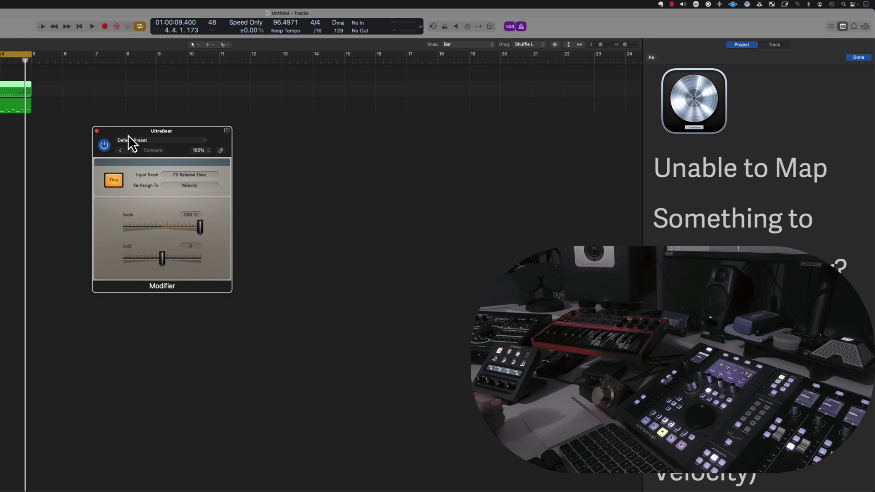
pyautogui.moveTo(128, 135); pyautogui.dragTo(161, 126)
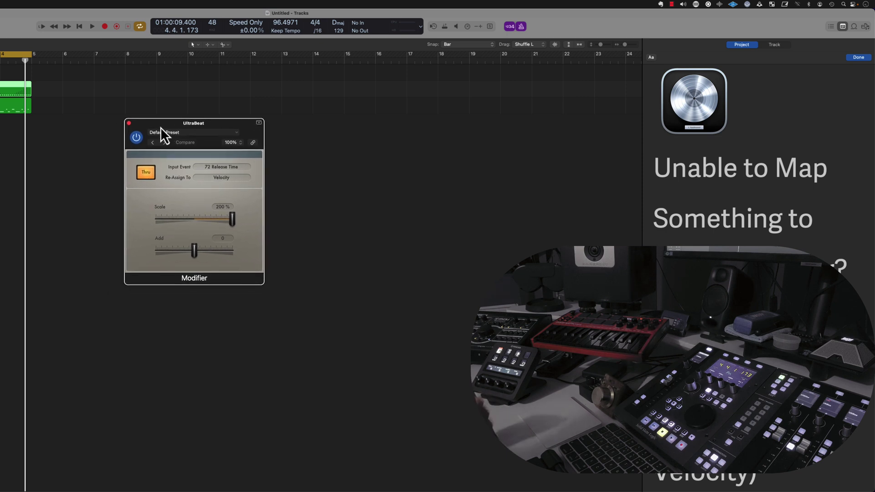